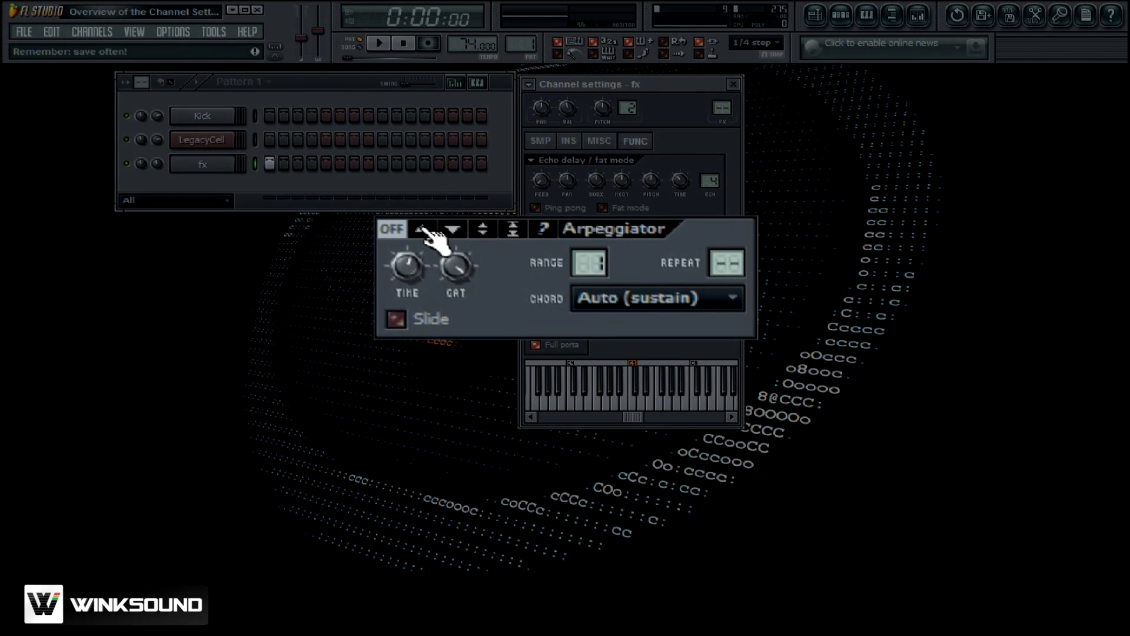
# Step: Enable the fx arpeggiator in Up direction with repeat count 4, ready to choose a chord
pyautogui.click(425, 231)
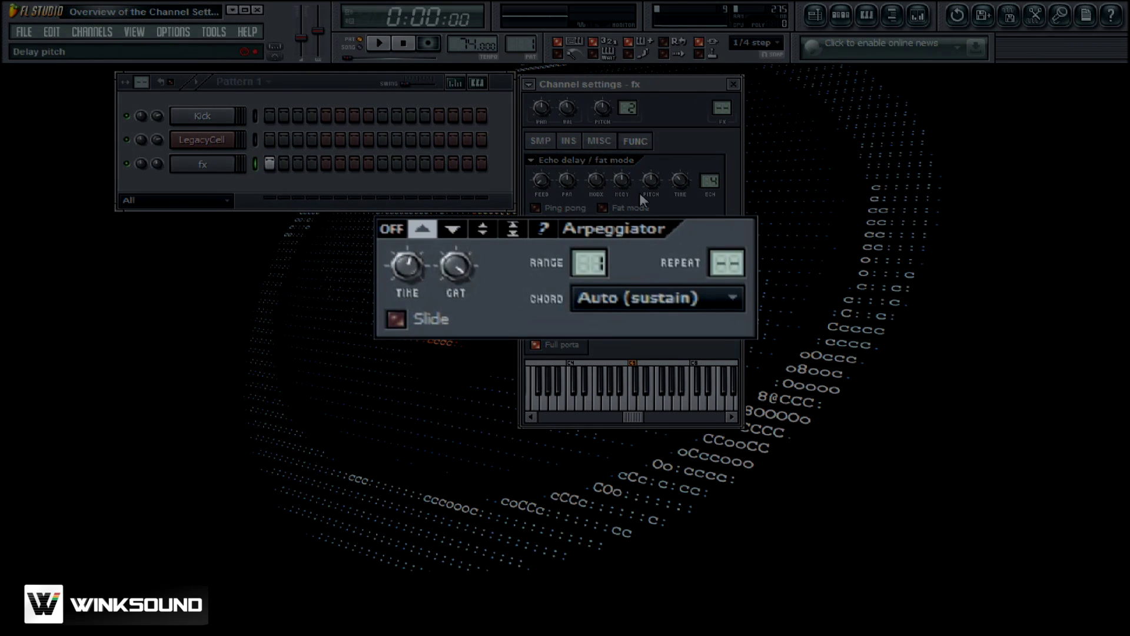
pyautogui.moveTo(726, 272); pyautogui.dragTo(726, 265)
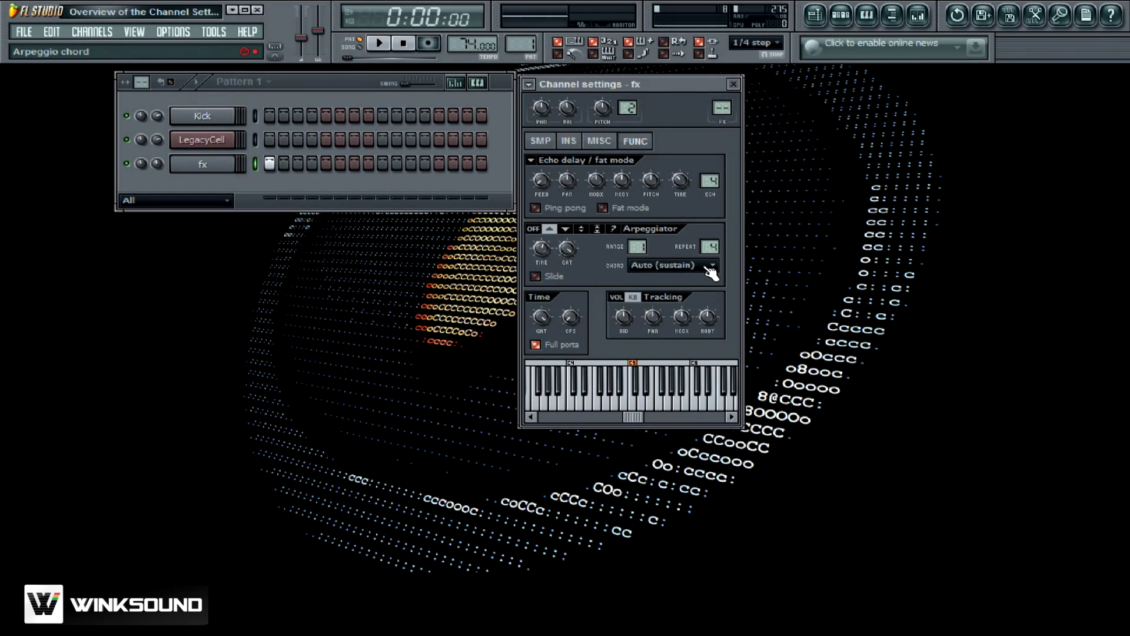
pyautogui.click(704, 265)
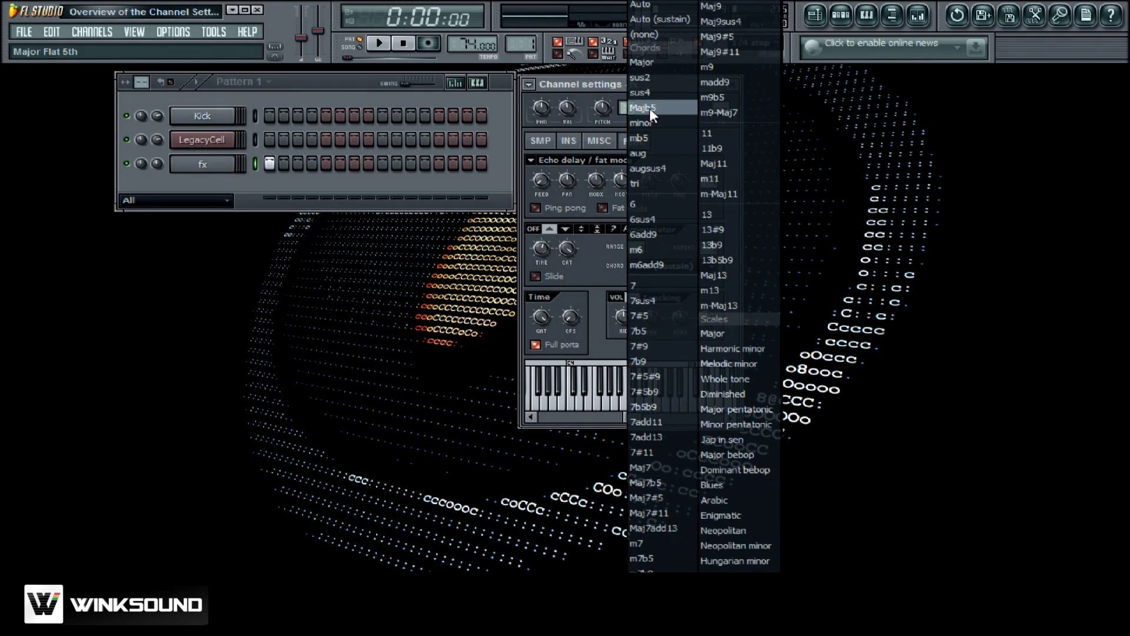
# Step: Choose the Majb5 chord for the upward arpeggio and audition it, then stop playback
pyautogui.click(651, 108)
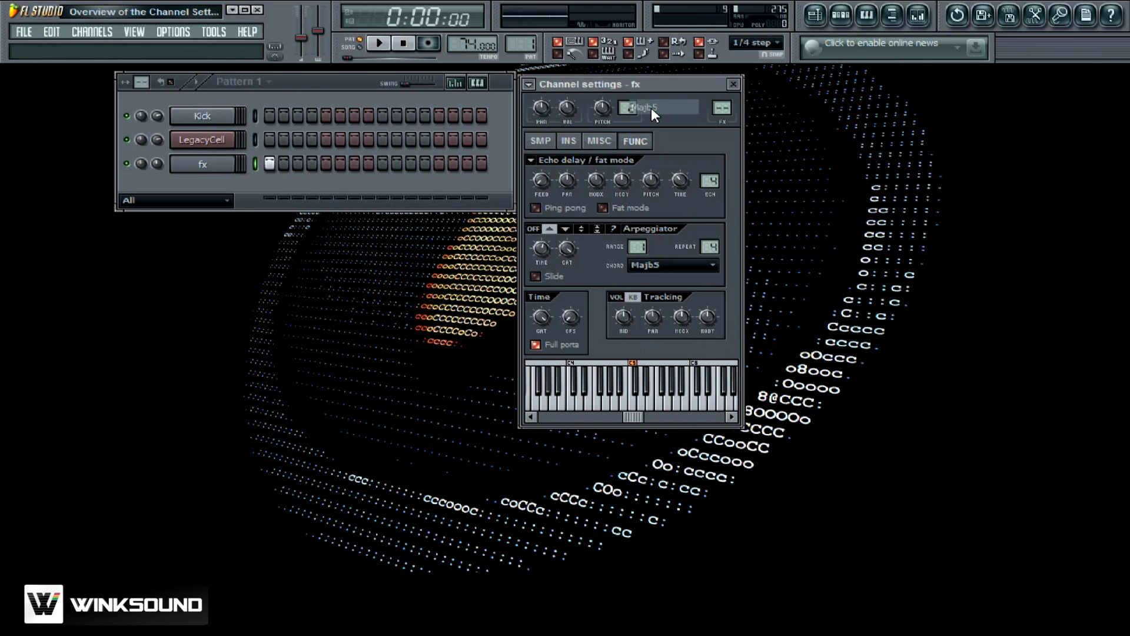
pyautogui.click(549, 230)
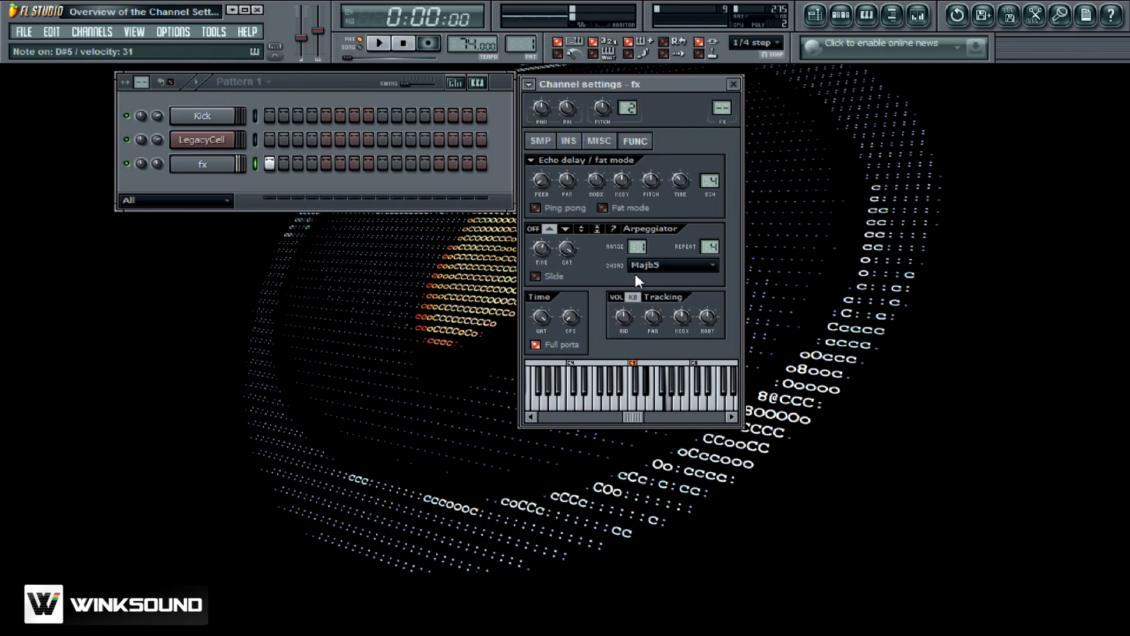
pyautogui.click(400, 48)
# Step: Switch the arpeggio chord to 11b9 and bring up the LegacyCell channel's settings
pyautogui.click(673, 265)
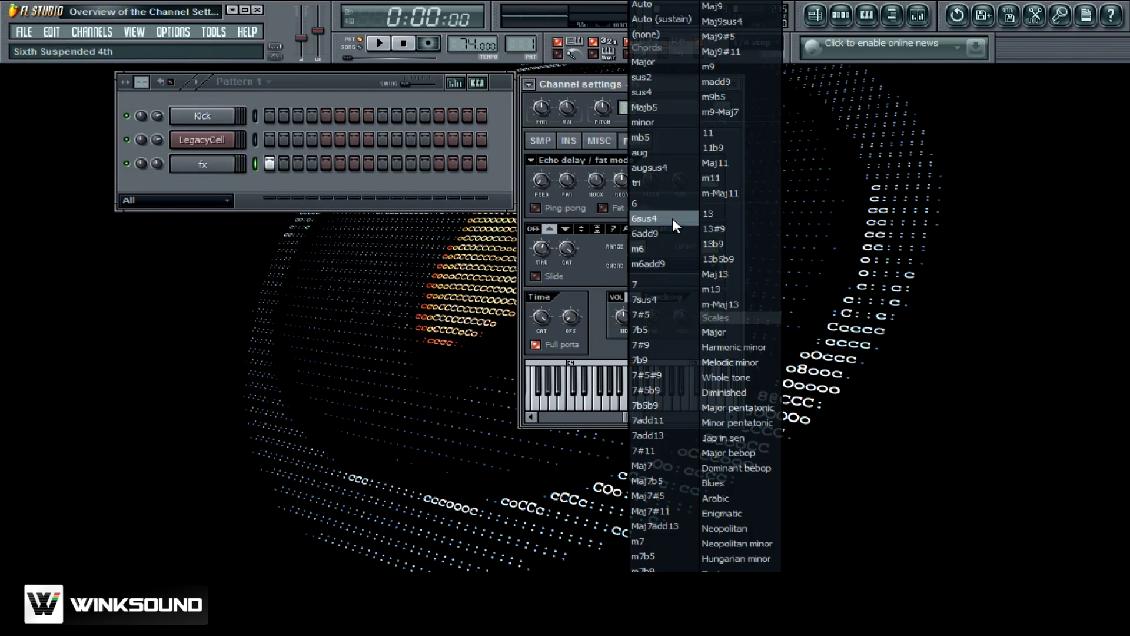
pyautogui.click(713, 147)
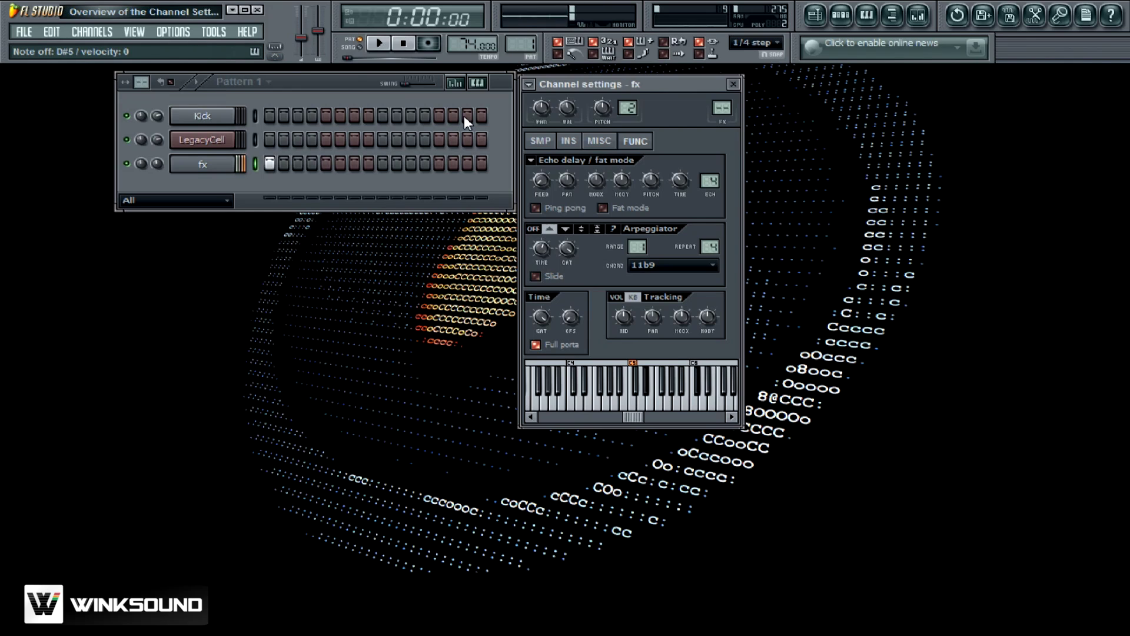
pyautogui.click(212, 142)
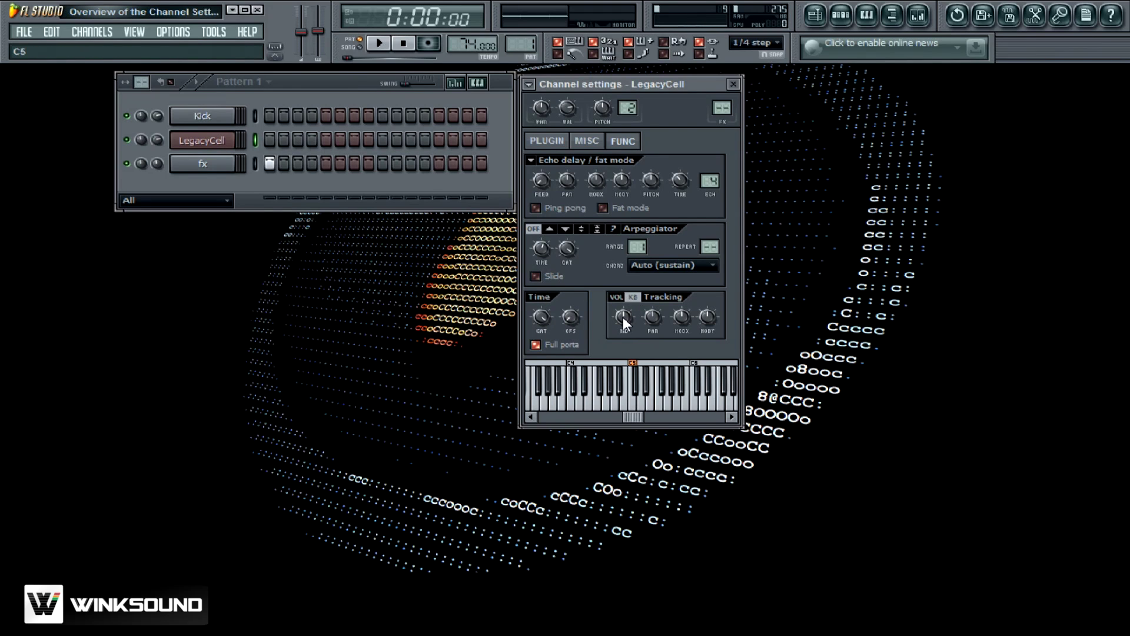
# Step: Move the pattern and settings windows rightward and show the Kick channel's settings
pyautogui.moveTo(262, 80); pyautogui.dragTo(354, 76)
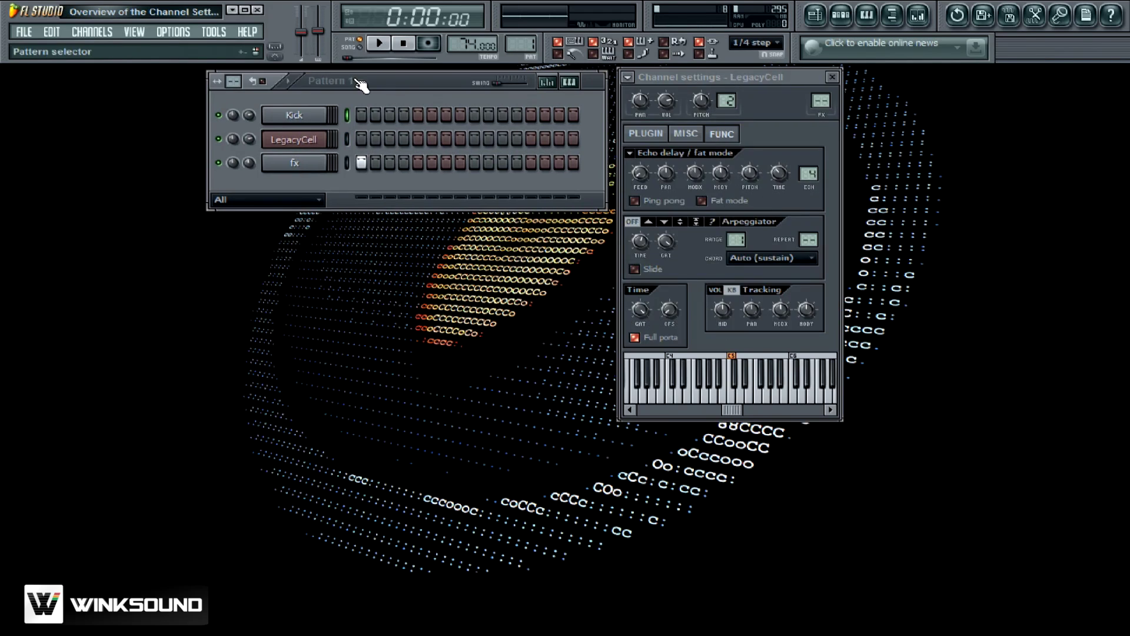
pyautogui.click(295, 117)
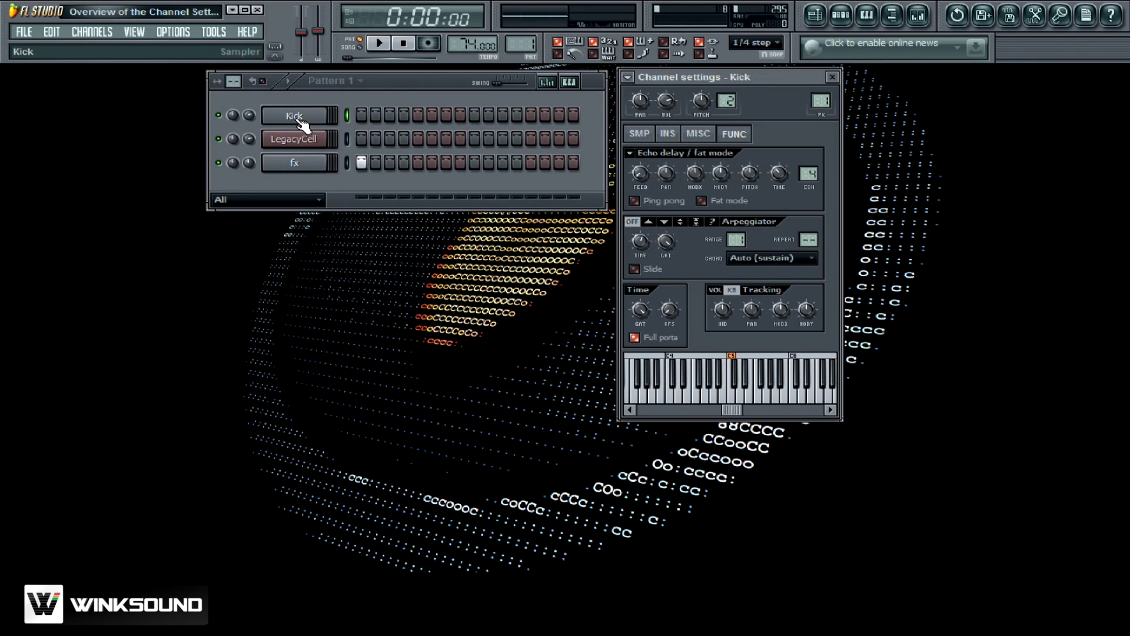
pyautogui.click(297, 118)
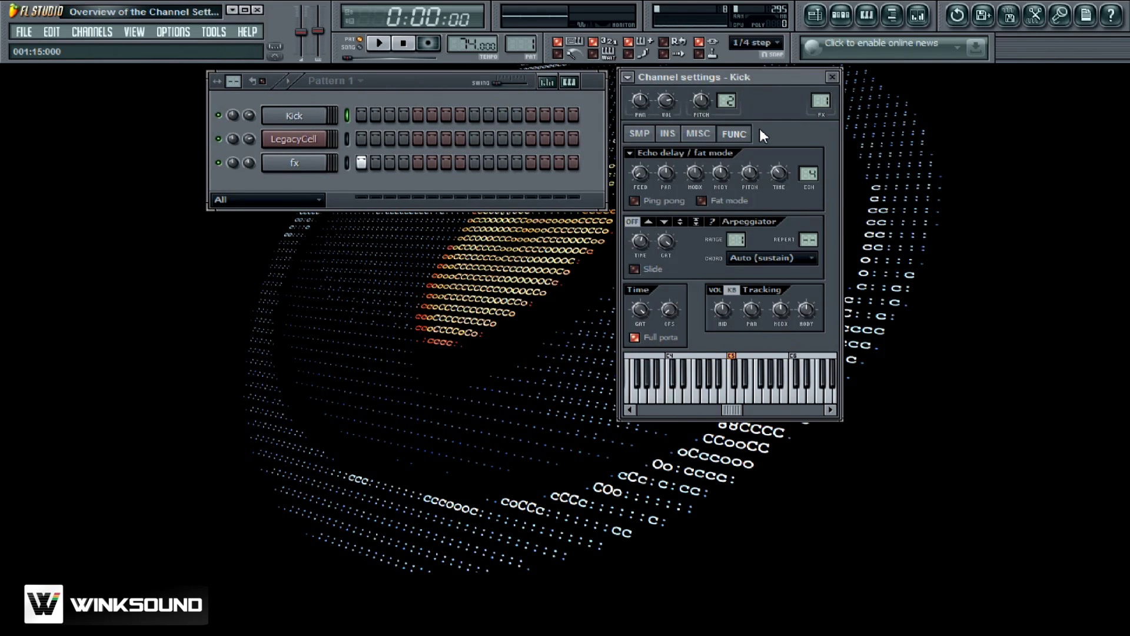